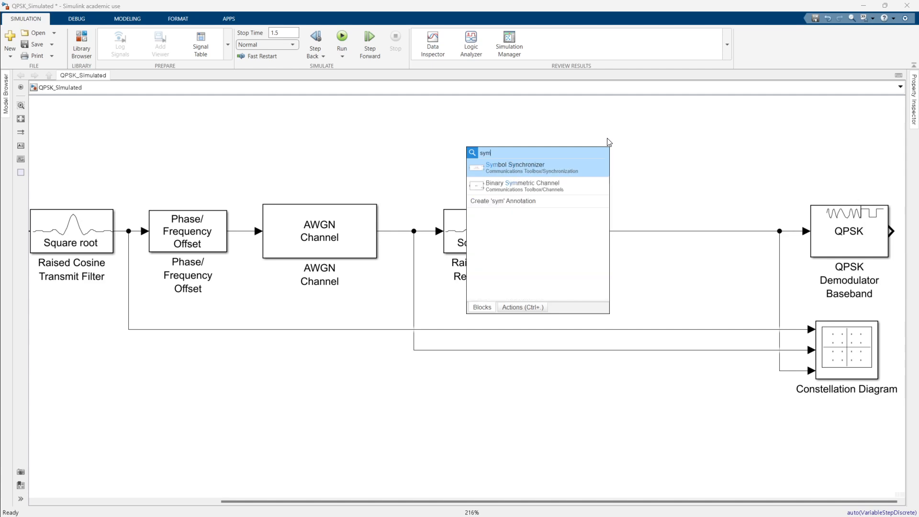
- Add a Symbol Synchronizer block to the model above the receive chain
text(ol)
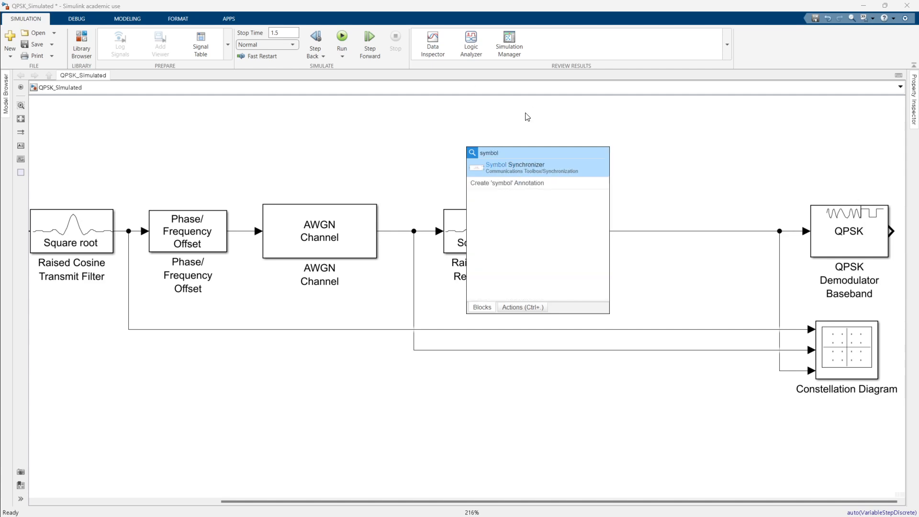
click(566, 164)
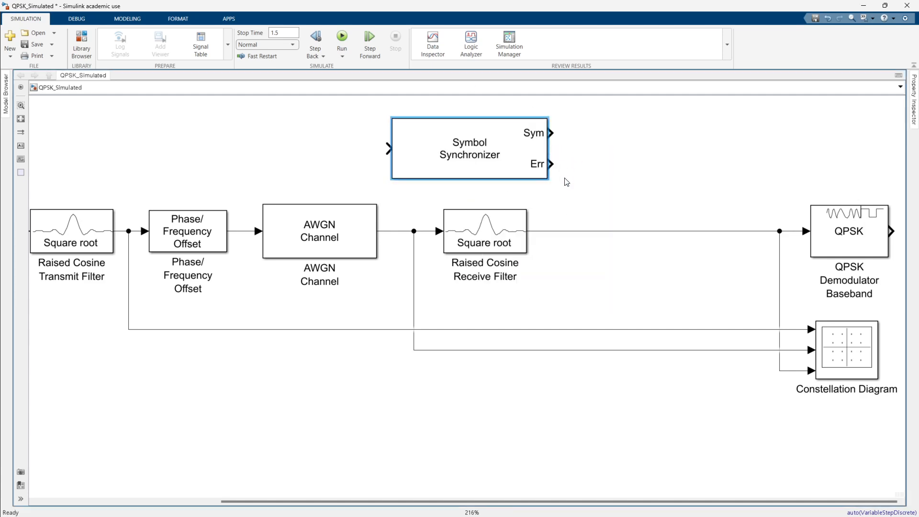
click(519, 394)
key(space)
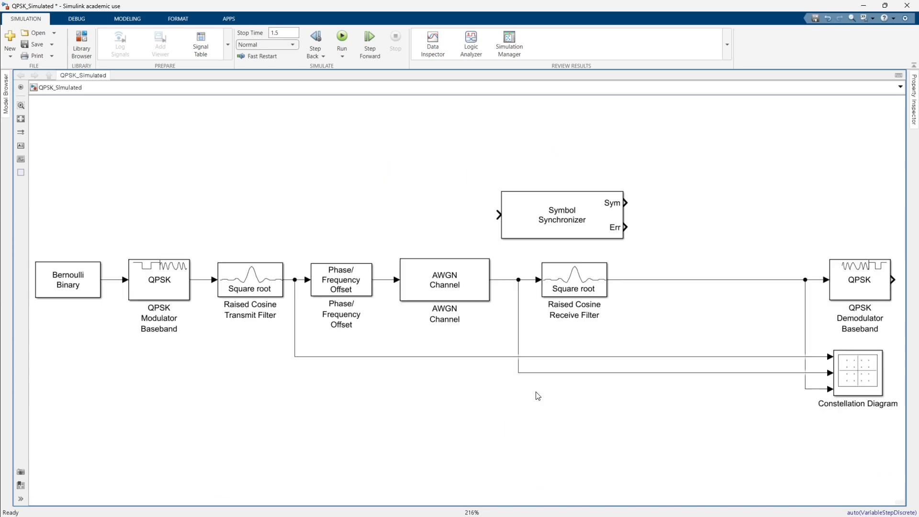
- Shift the blocks up to the receive filter away from the demodulator and place the Symbol Synchronizer right after the Raised Cosine Receive Filter
drag(575, 404, 31, 286)
drag(529, 281, 435, 286)
click(476, 226)
drag(525, 219, 502, 283)
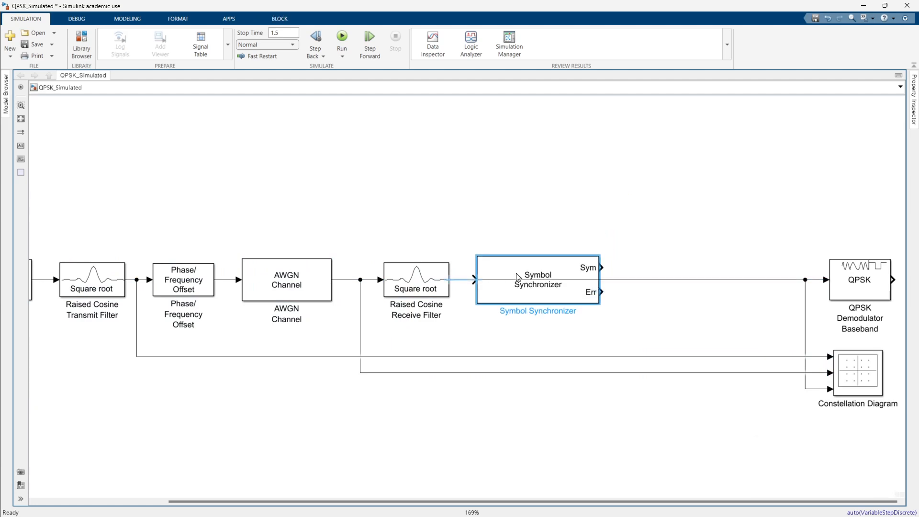
- Replace the receive filter's output line to the demodulator and Constellation Diagram with a connection to the Symbol Synchronizer's input
click(547, 228)
click(556, 281)
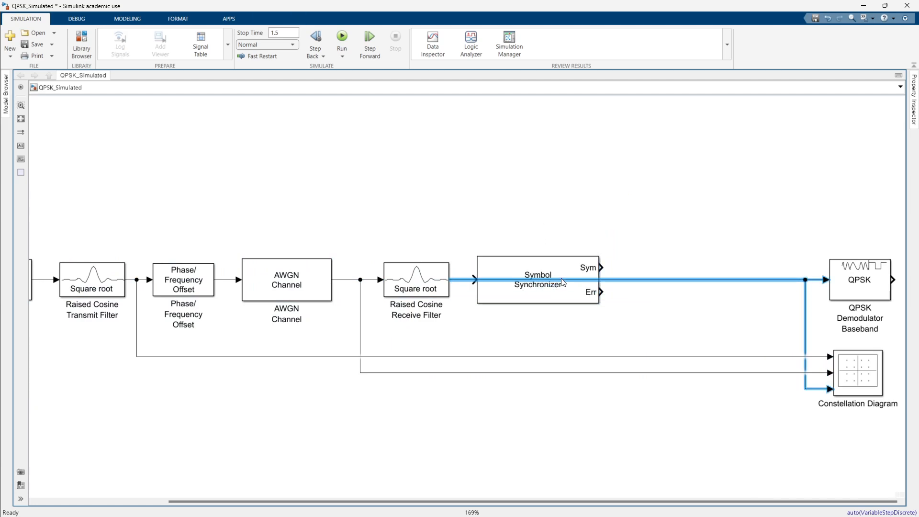
key(Delete)
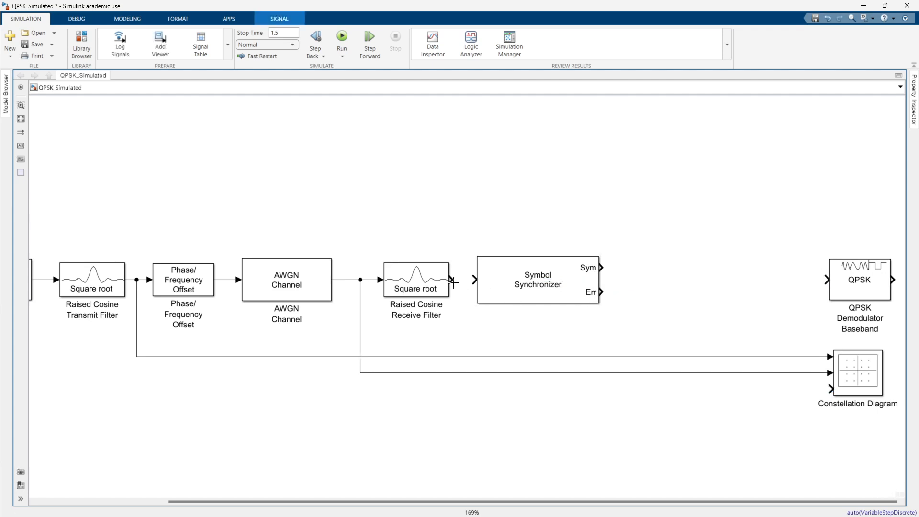
drag(462, 281, 475, 280)
- Set the Symbol Synchronizer's timing error detector method to Gardner (non-data-aided) and its phase detector gain to 5.7
click(543, 293)
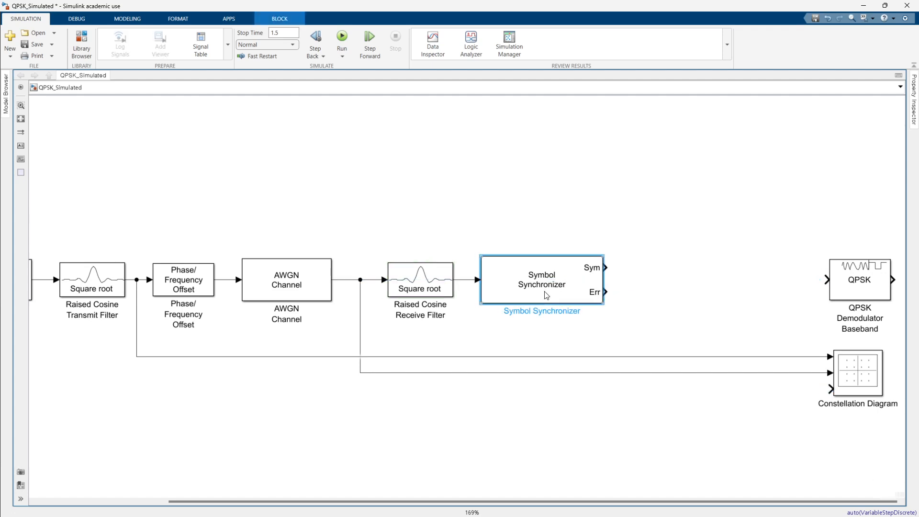
double_click(545, 293)
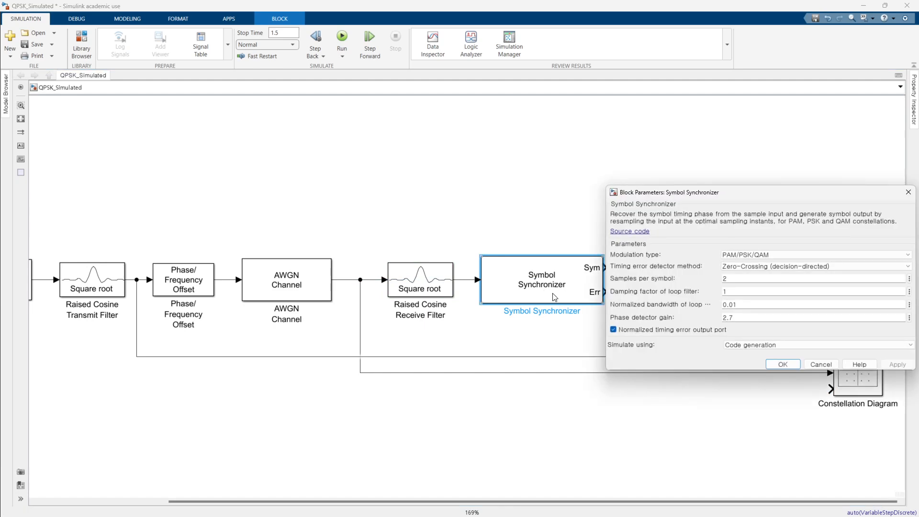
drag(796, 195, 659, 161)
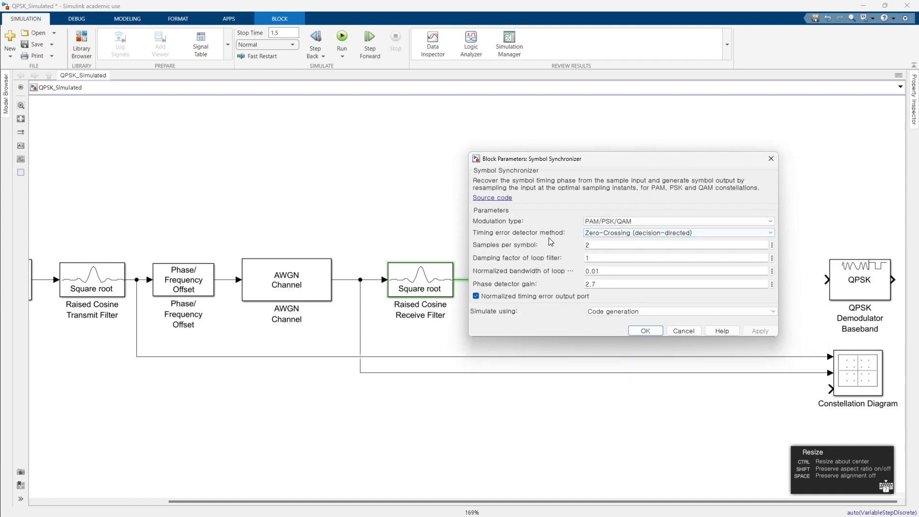
click(618, 234)
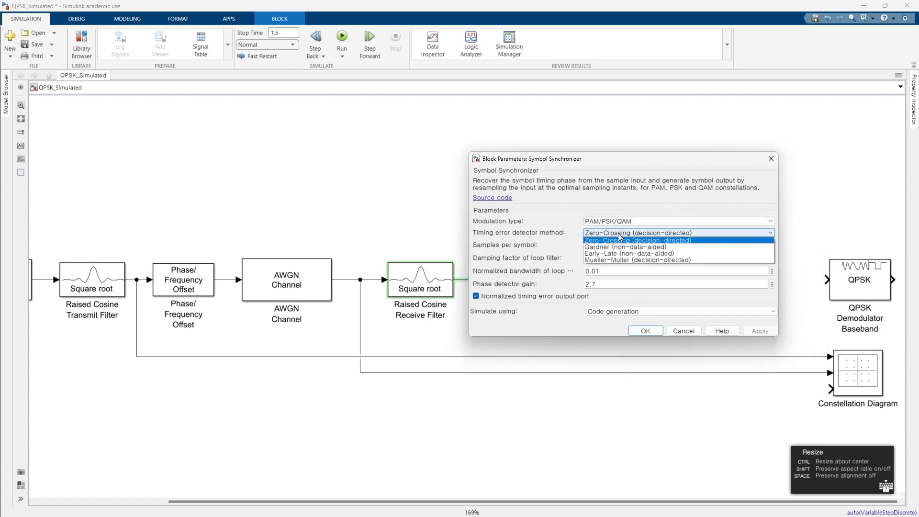
click(656, 246)
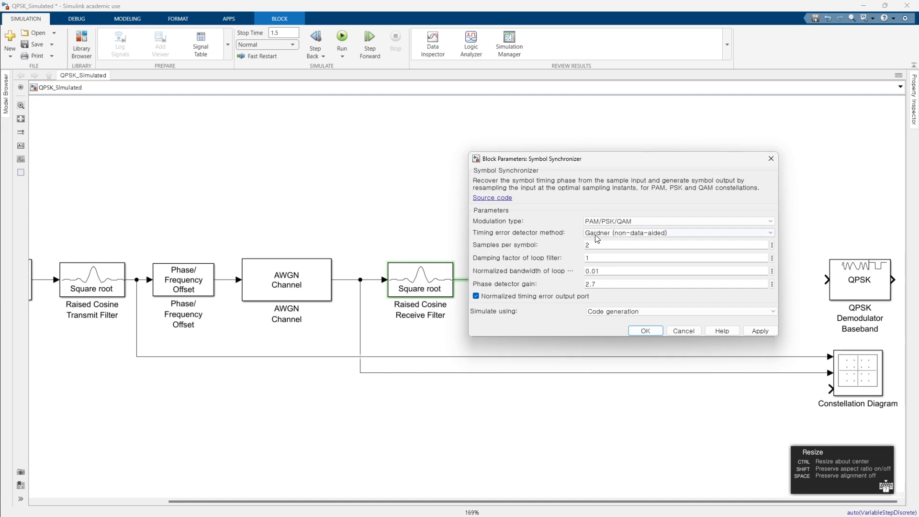
click(622, 234)
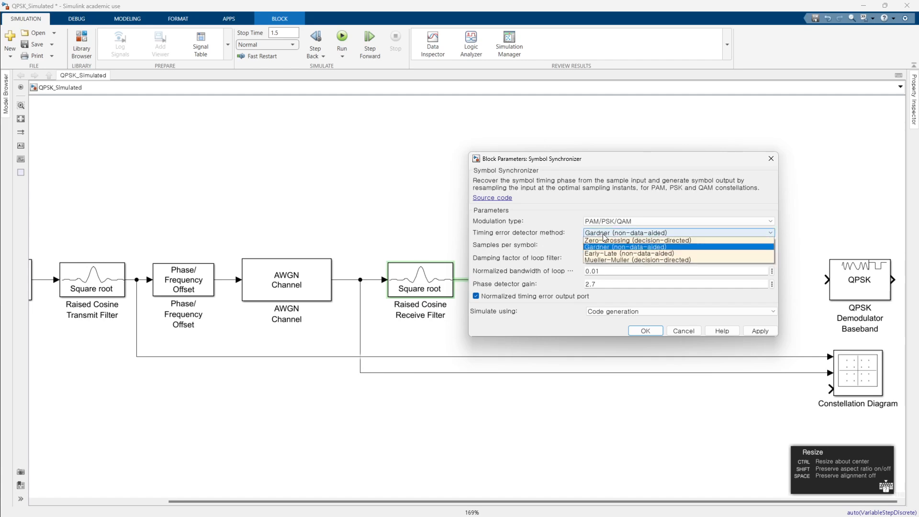
click(628, 233)
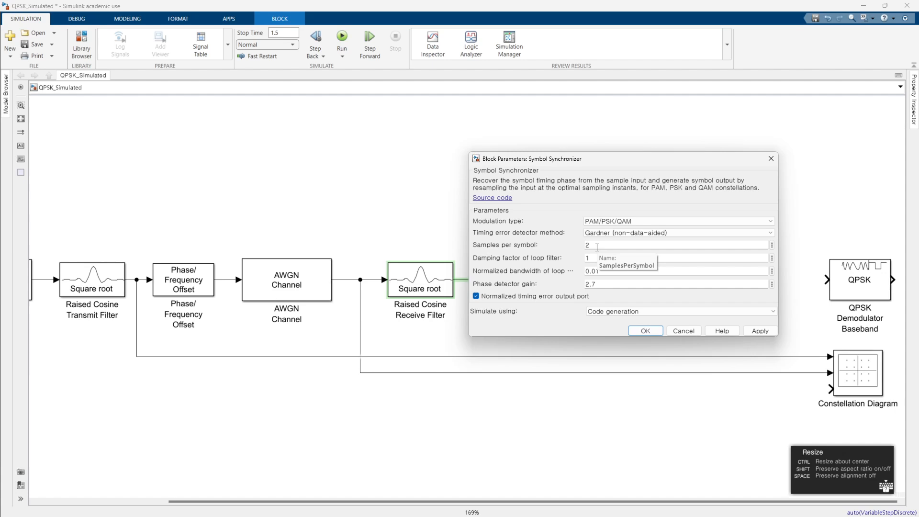
double_click(611, 284)
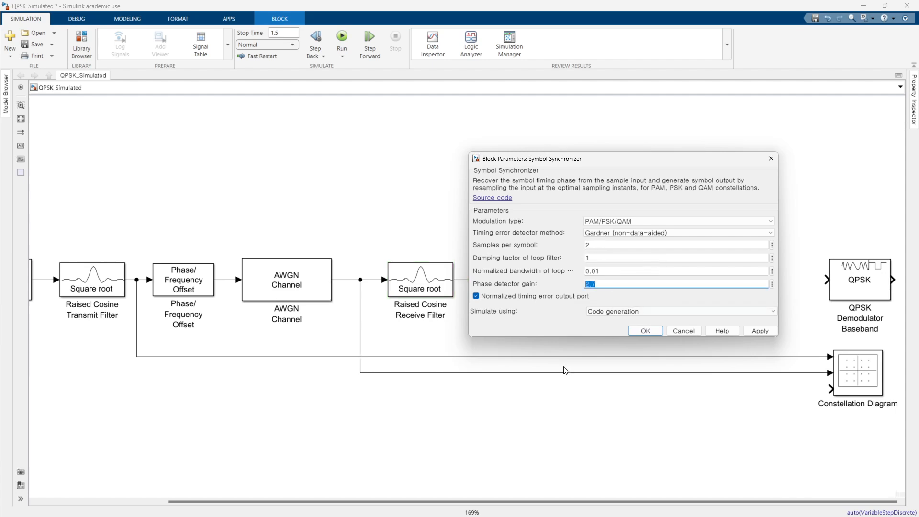
text(5.)
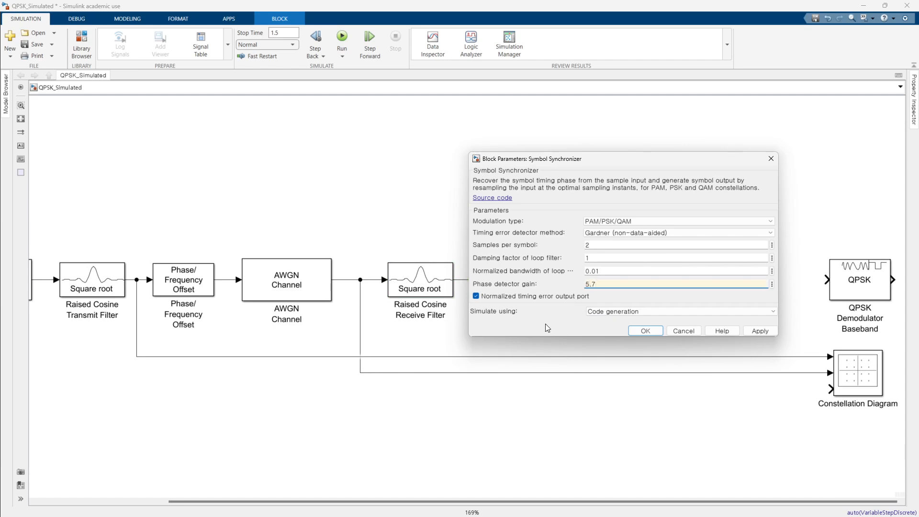
click(639, 334)
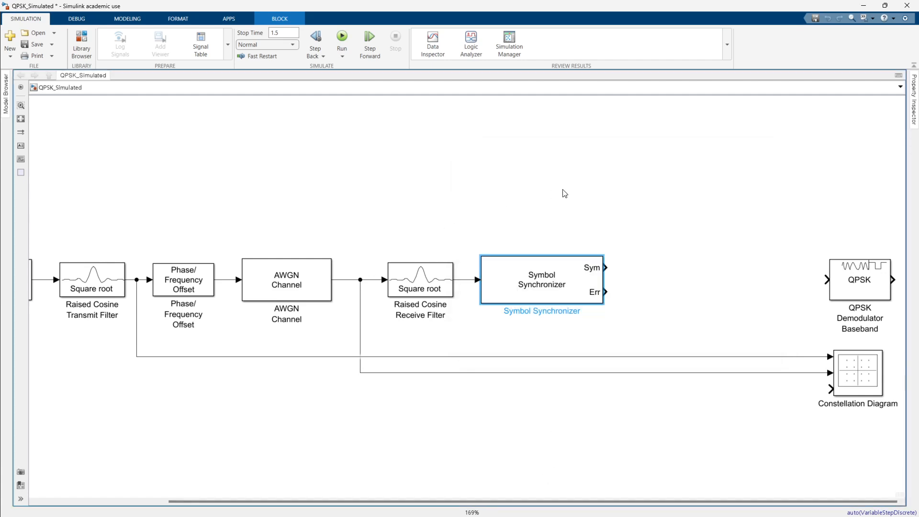
click(439, 160)
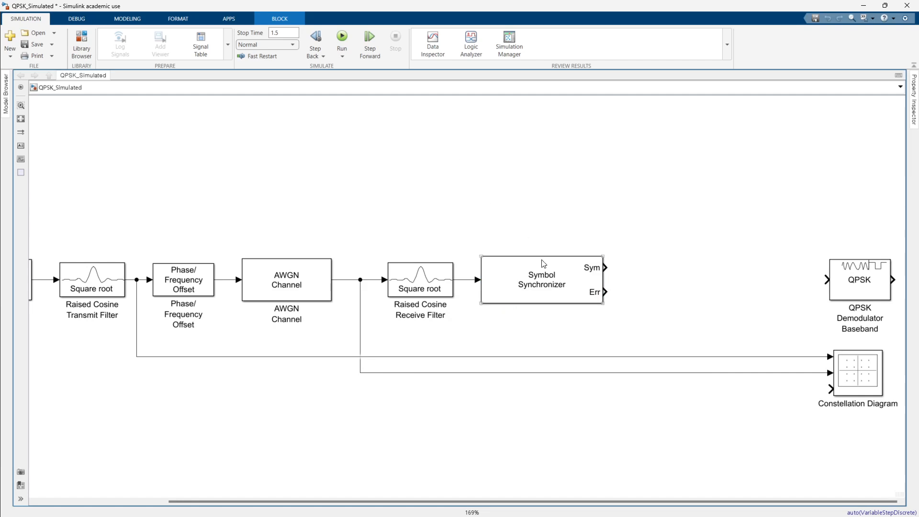
- Add a Carrier Synchronizer block before the demodulator and connect the Symbol Synchronizer's Sym output to its input
double_click(480, 174)
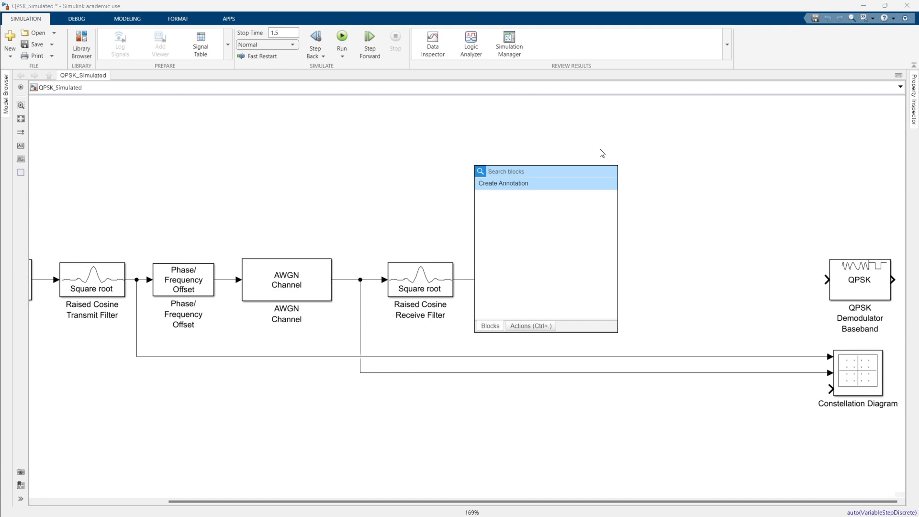
text(symbol)
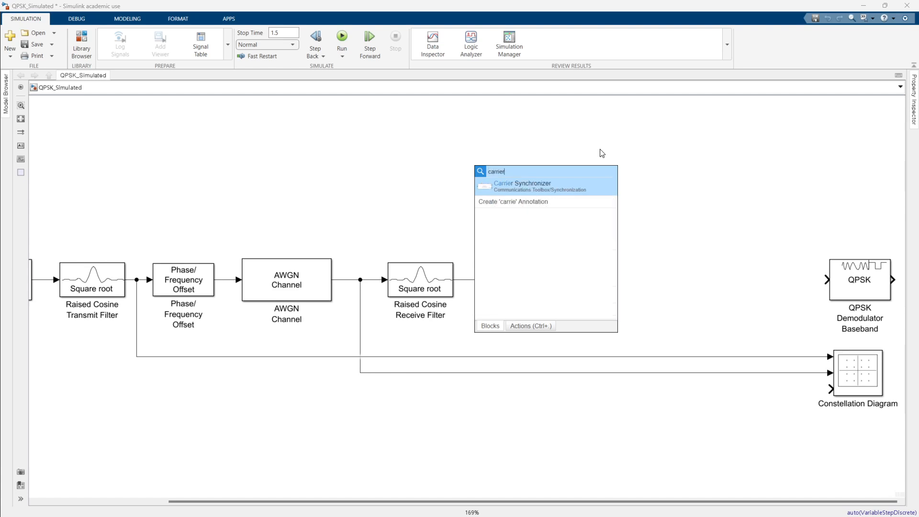
key(Return)
drag(509, 173, 741, 271)
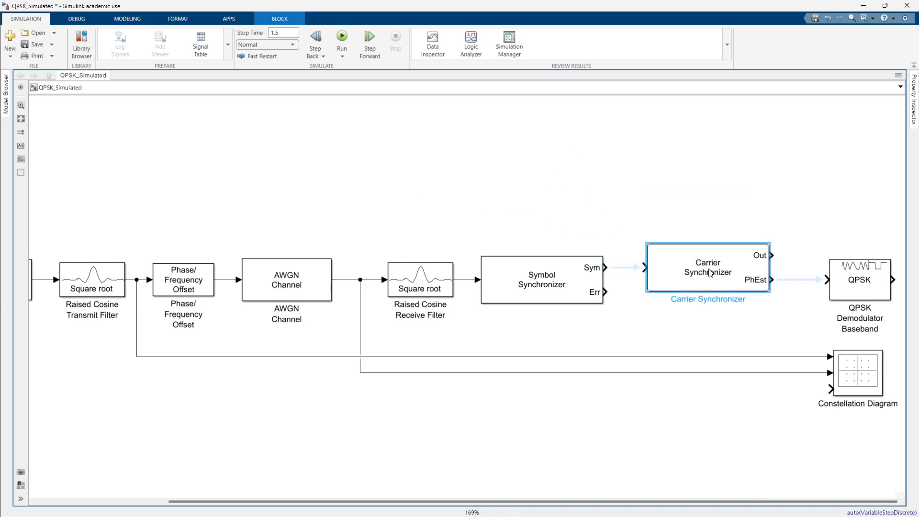
click(628, 267)
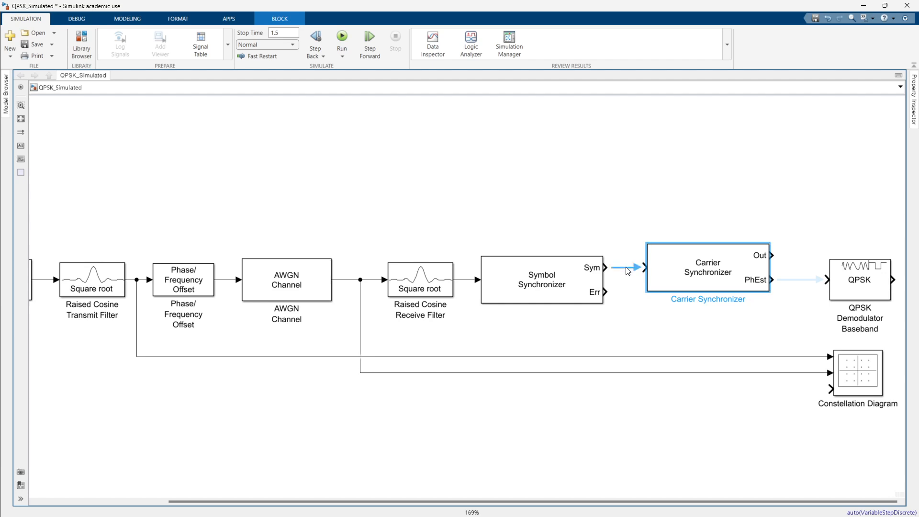
- Connect the Carrier Synchronizer's Out port to the QPSK Demodulator Baseband input, removing the line proposed from PhEst
click(788, 281)
click(789, 280)
key(Delete)
click(771, 256)
mouse_move(771, 256)
mouse_down()
mouse_move(827, 279)
mouse_move(845, 273)
mouse_move(837, 259)
mouse_up()
- Set the Carrier Synchronizer's modulation type to QPSK
double_click(719, 277)
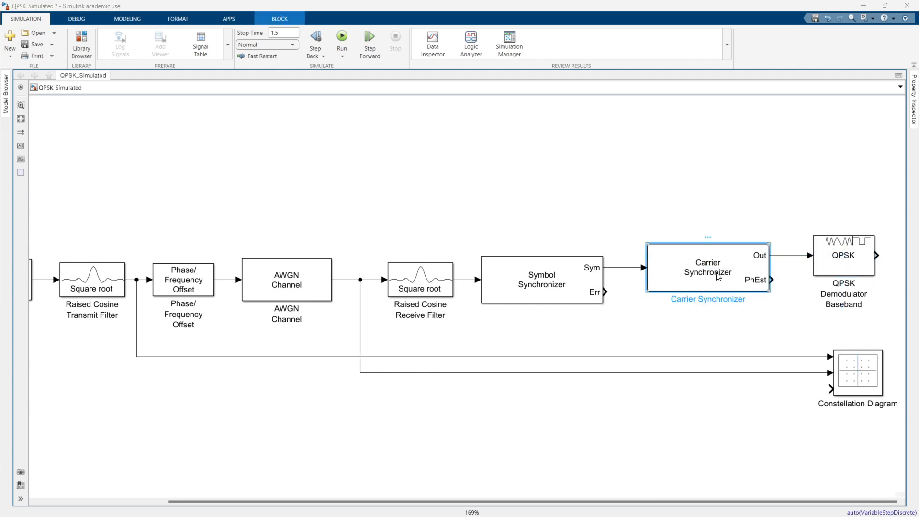
click(587, 246)
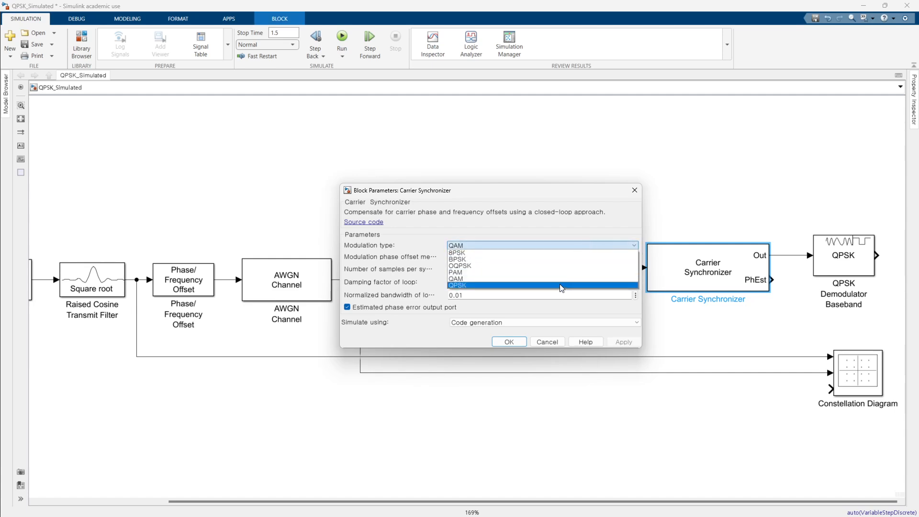
click(562, 286)
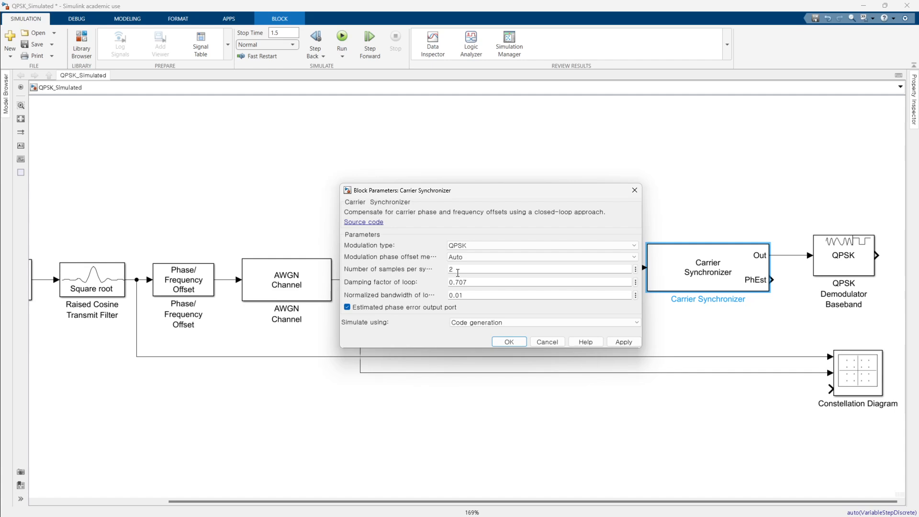
click(509, 344)
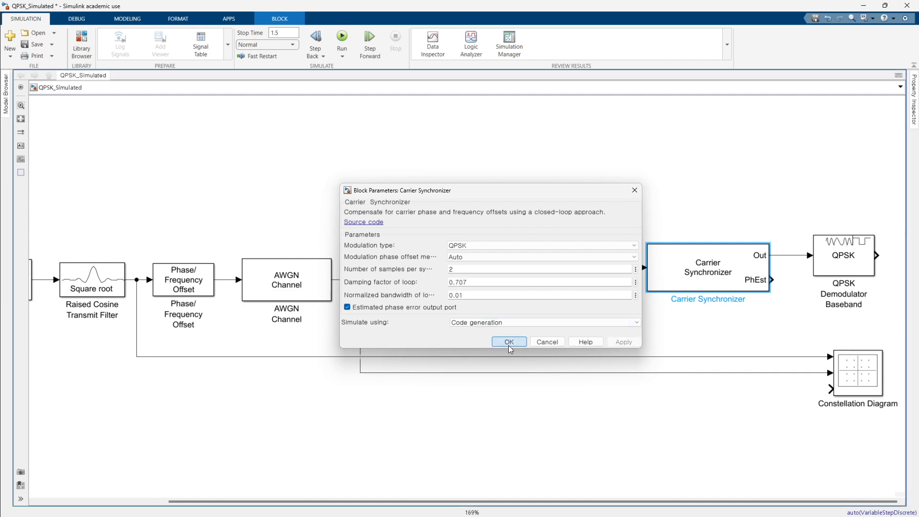
click(617, 349)
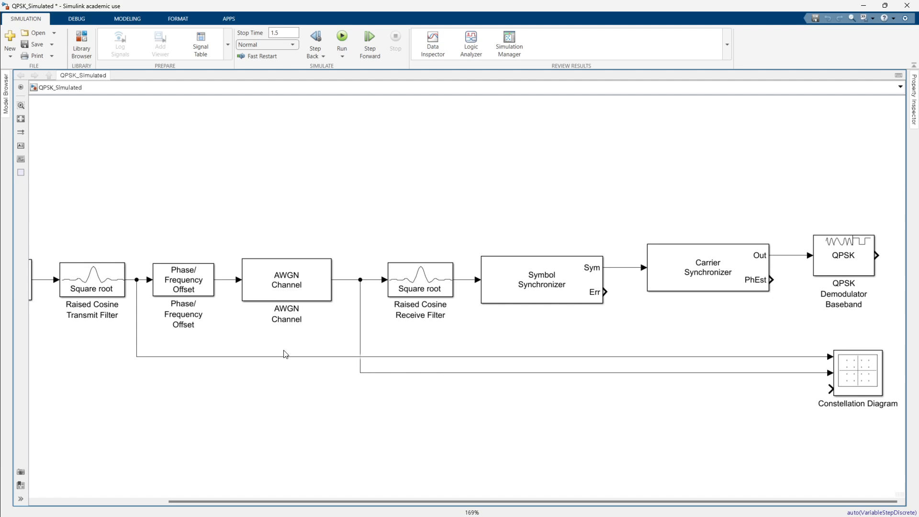
- Delete the Constellation Diagram's two branch lines from the transmit filter output and the AWGN Channel output
click(136, 331)
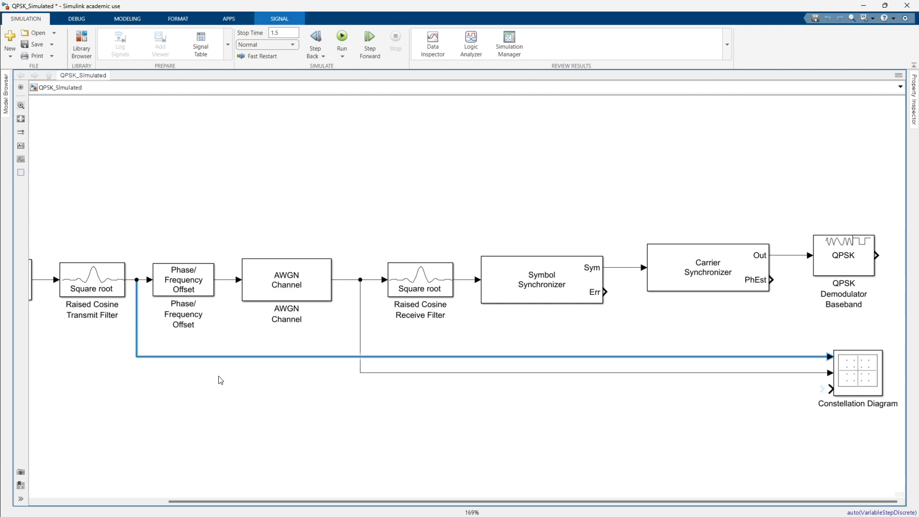
key(Delete)
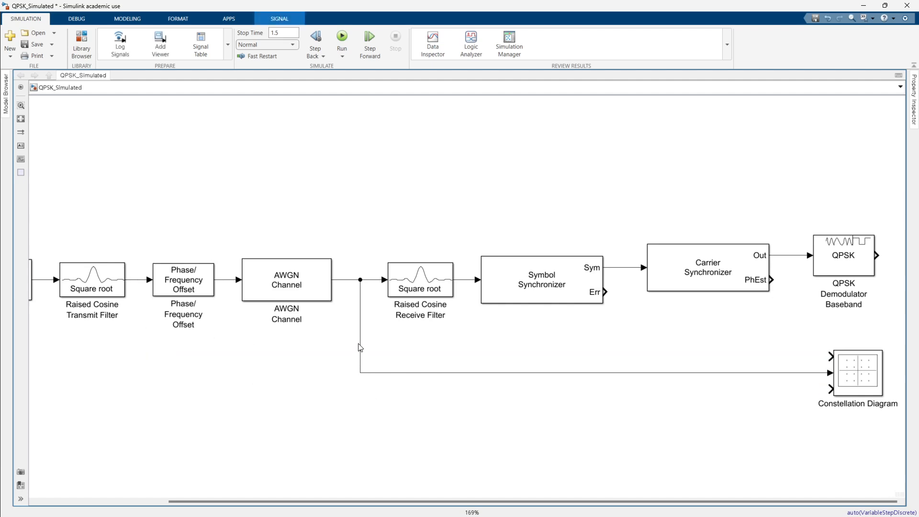
click(361, 348)
key(Delete)
mouse_move(831, 357)
mouse_down()
mouse_move(425, 338)
mouse_move(361, 293)
mouse_move(361, 279)
mouse_up()
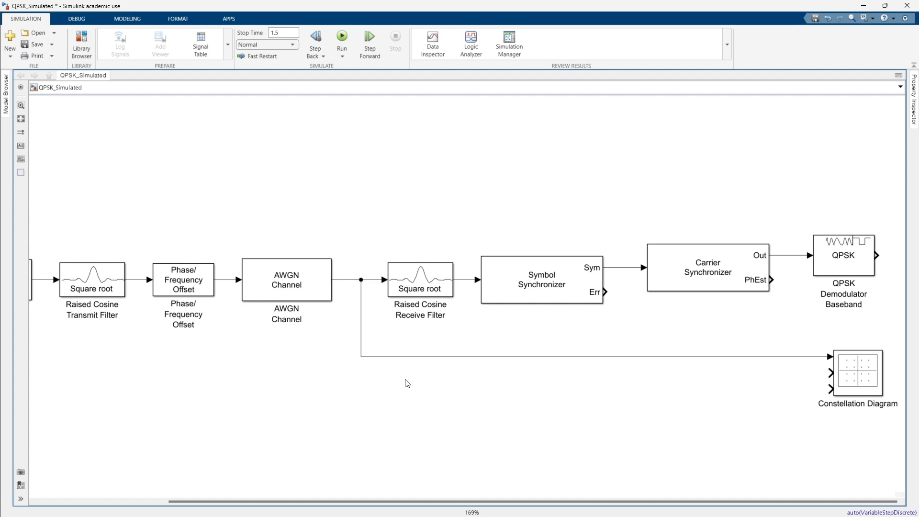
click(361, 323)
key(Delete)
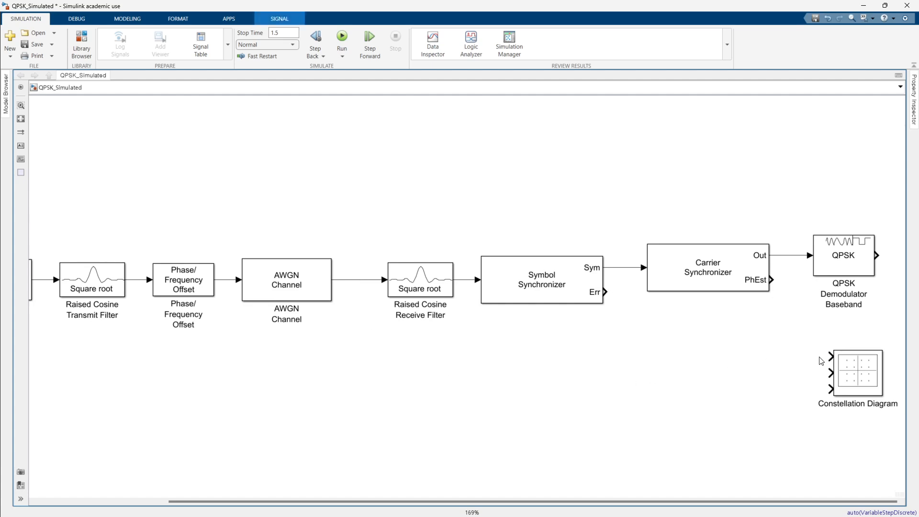
- Connect the three Constellation Diagram inputs to the receive filter output, the Symbol Synchronizer's Sym output and the Carrier Synchronizer's Out output
drag(832, 357, 474, 287)
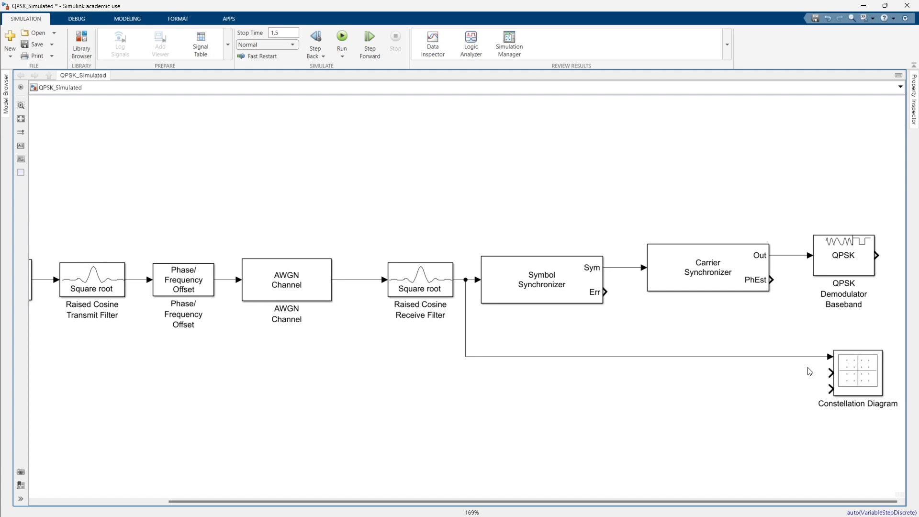
drag(831, 372, 623, 267)
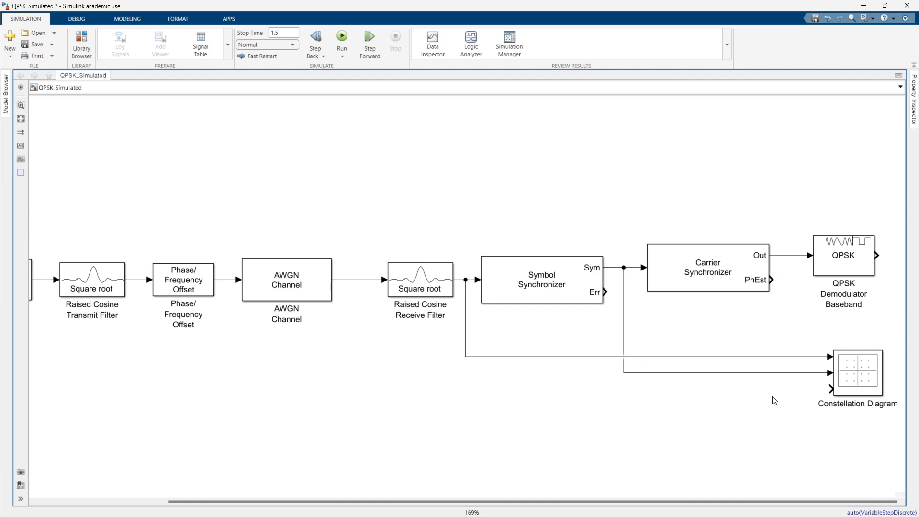
mouse_move(829, 389)
mouse_down()
mouse_move(820, 388)
mouse_move(786, 300)
mouse_move(794, 257)
mouse_up()
key(space)
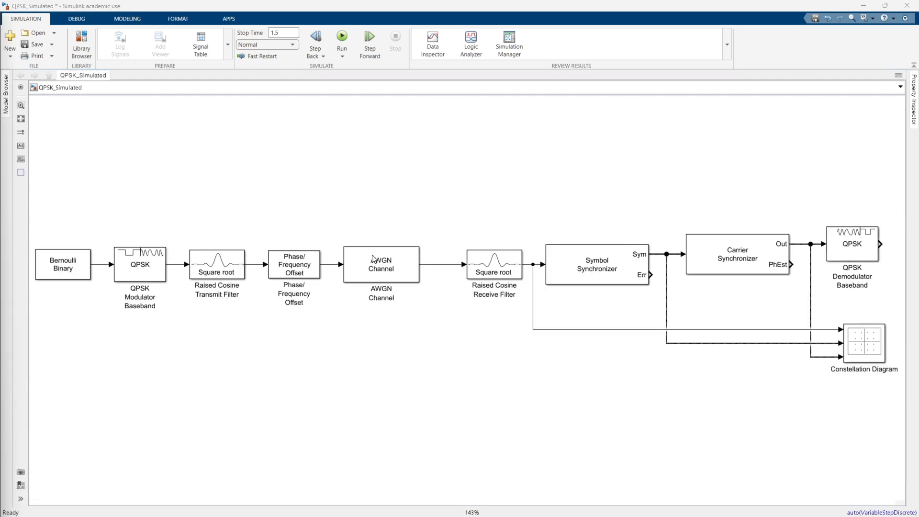
click(765, 263)
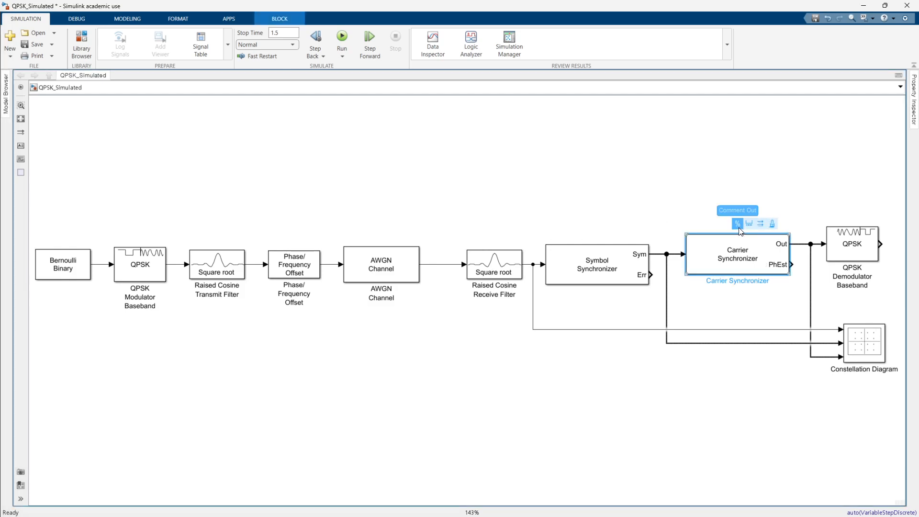
click(594, 264)
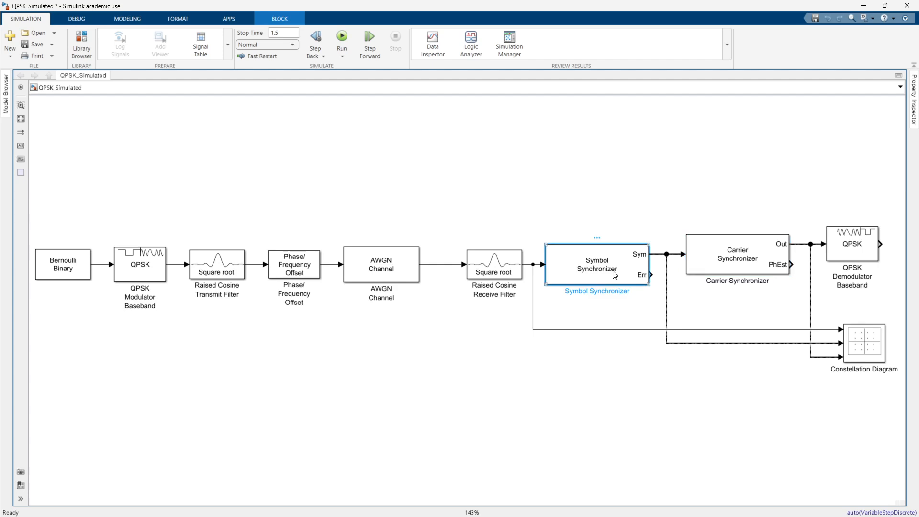
- Set the Bernoulli Binary Generator's sample time to 1e-4 and its samples per frame to 2000
mouse_move(602, 238)
click(368, 388)
double_click(85, 274)
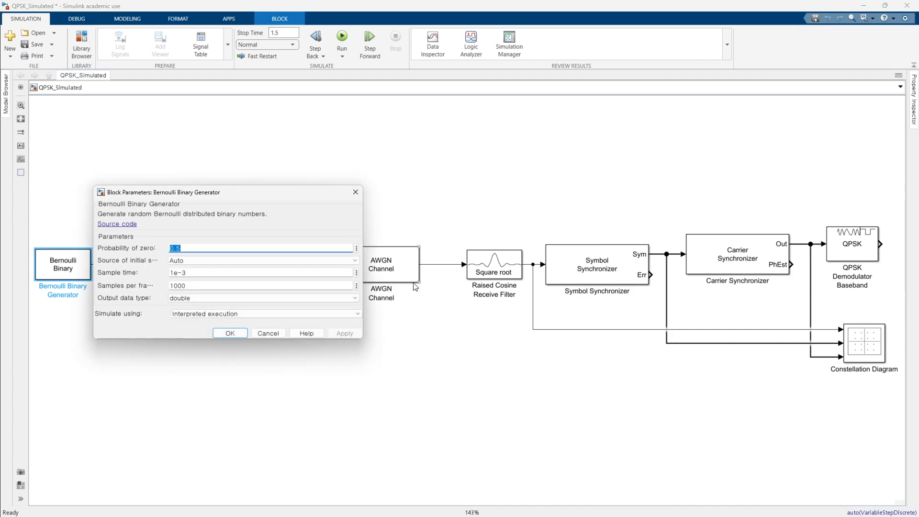
click(214, 274)
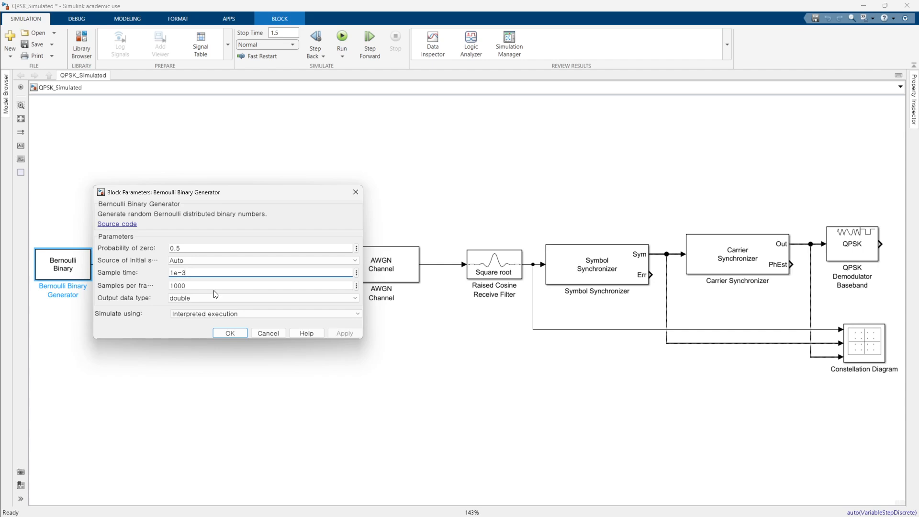
key(BackSpace)
text(4)
double_click(212, 288)
key(Left)
key(Delete)
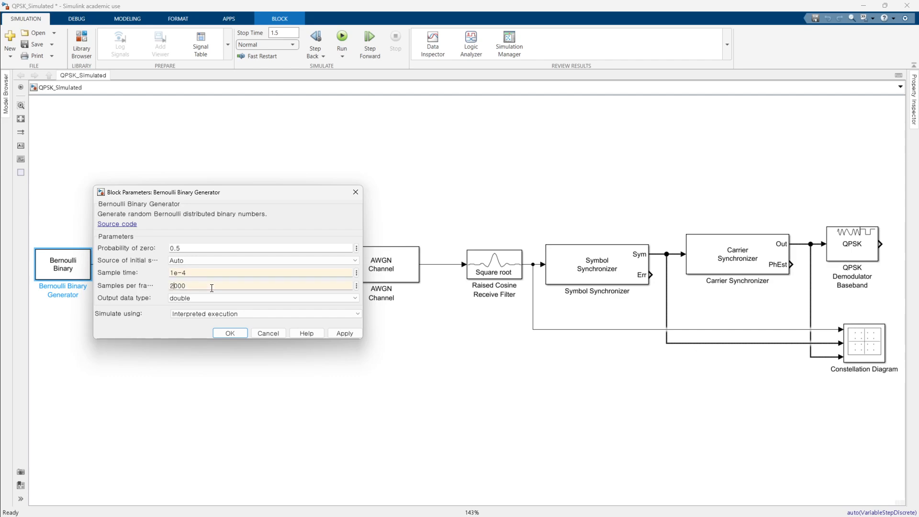
click(230, 333)
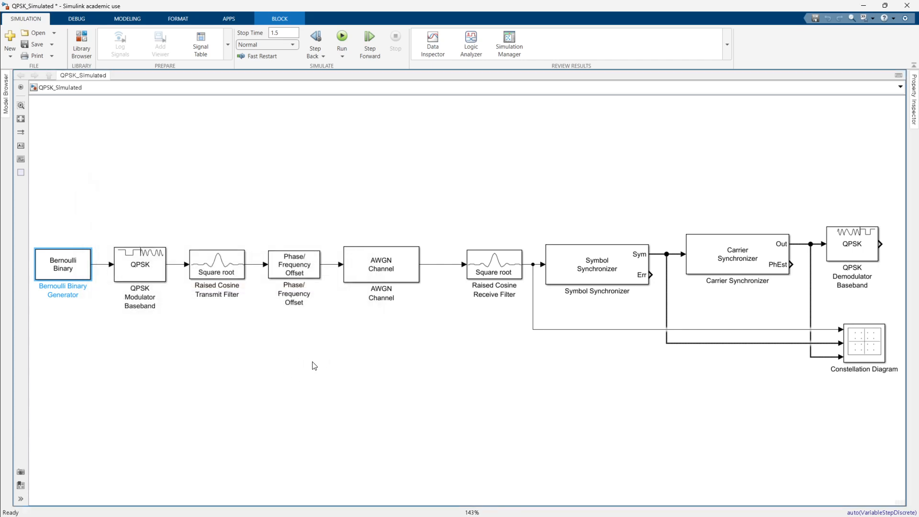
- Run the simulation and compare the plotted constellation with the Carrier Synchronizer output line feeding the Constellation Diagram
click(343, 39)
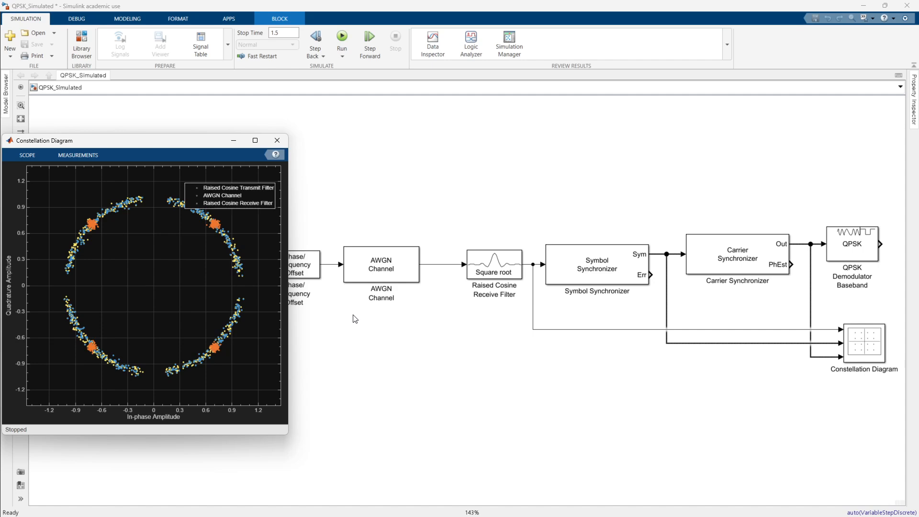
drag(189, 147, 379, 157)
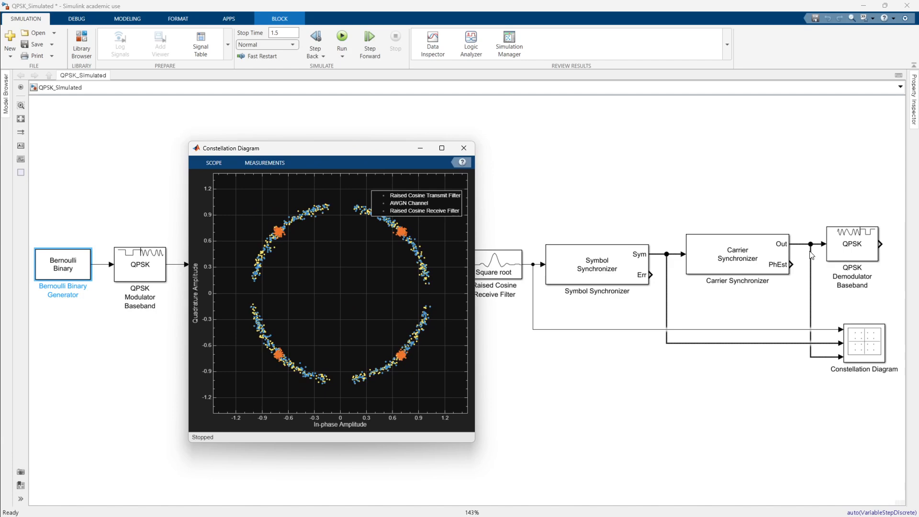
click(811, 266)
key(alt+Tab)
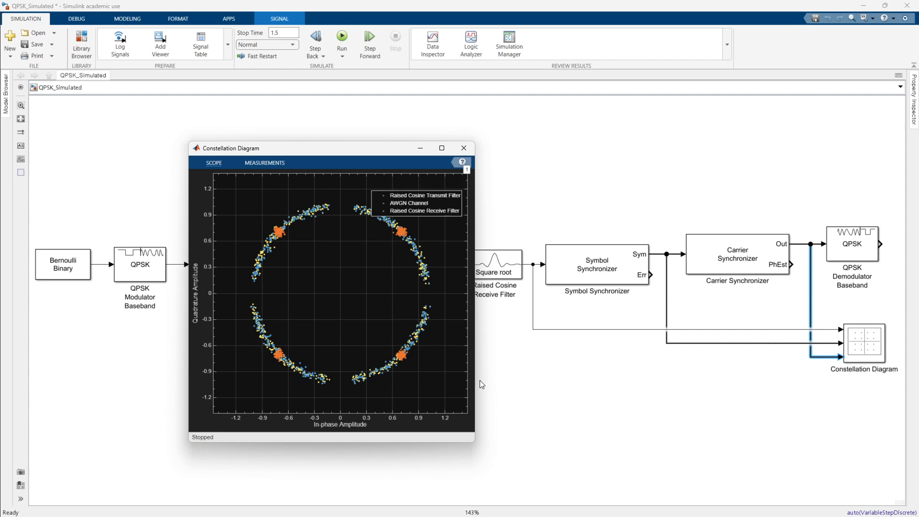
click(527, 384)
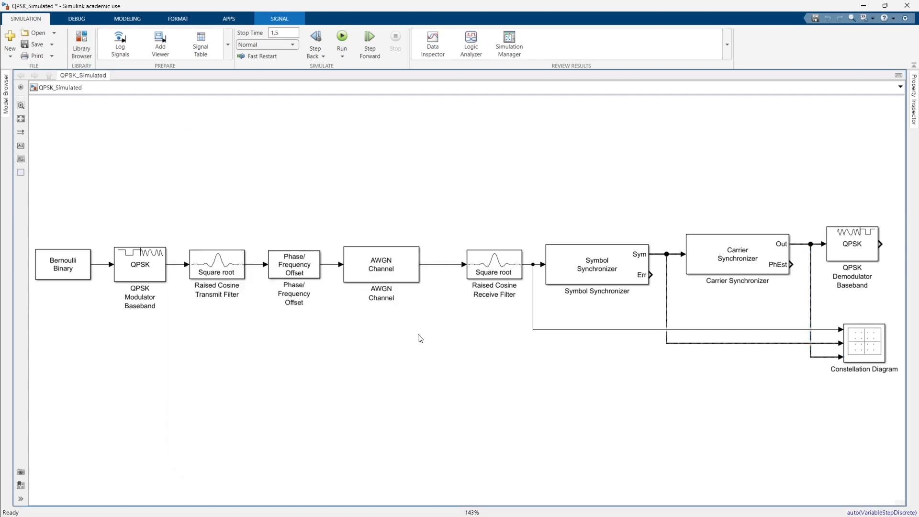
- Set the Phase/Frequency Offset block to a 10 degree phase offset and 0.1 Hz frequency offset, and rerun the simulation
double_click(303, 269)
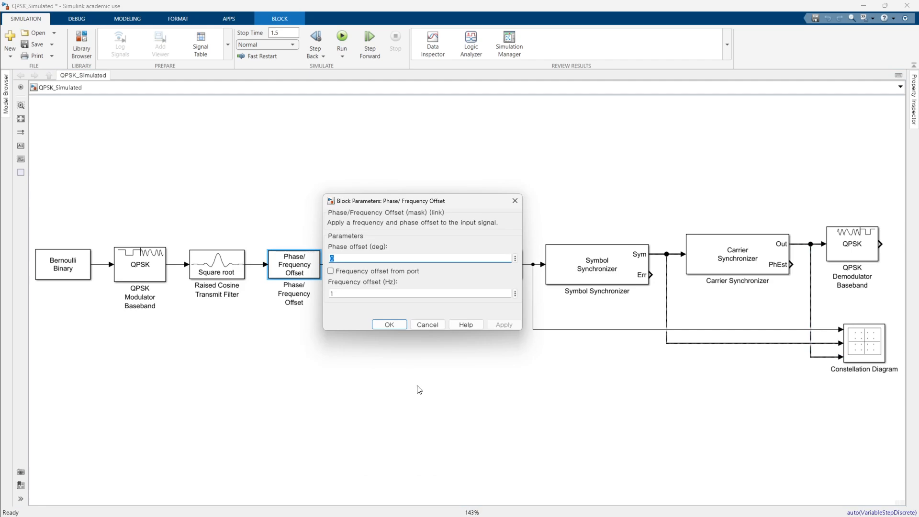
text(10)
double_click(336, 290)
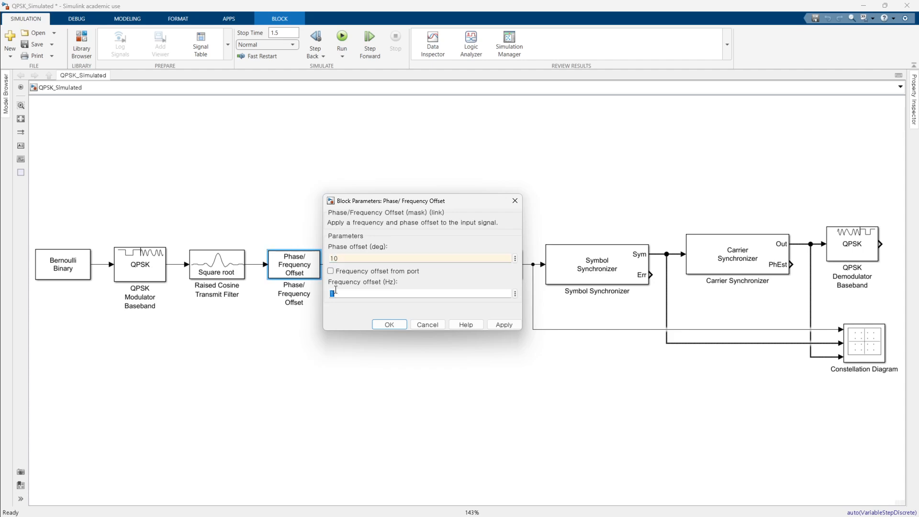
text(0.1)
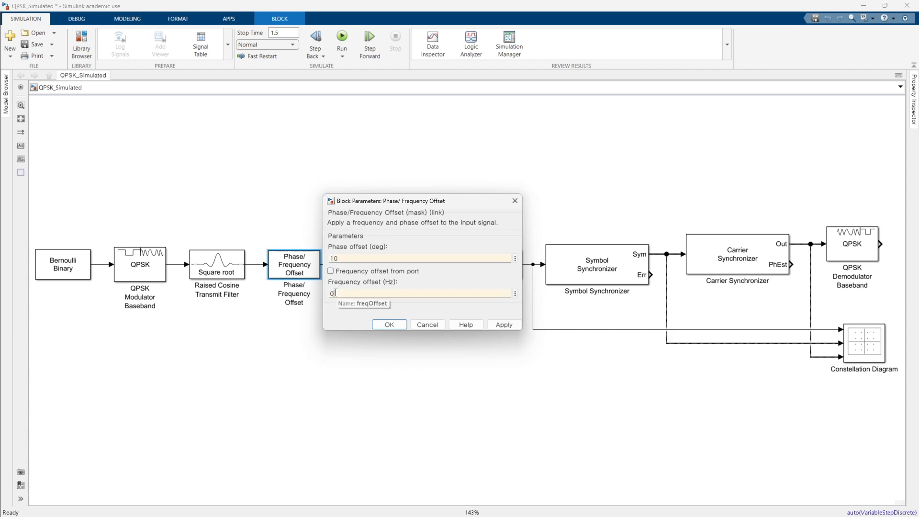
click(400, 325)
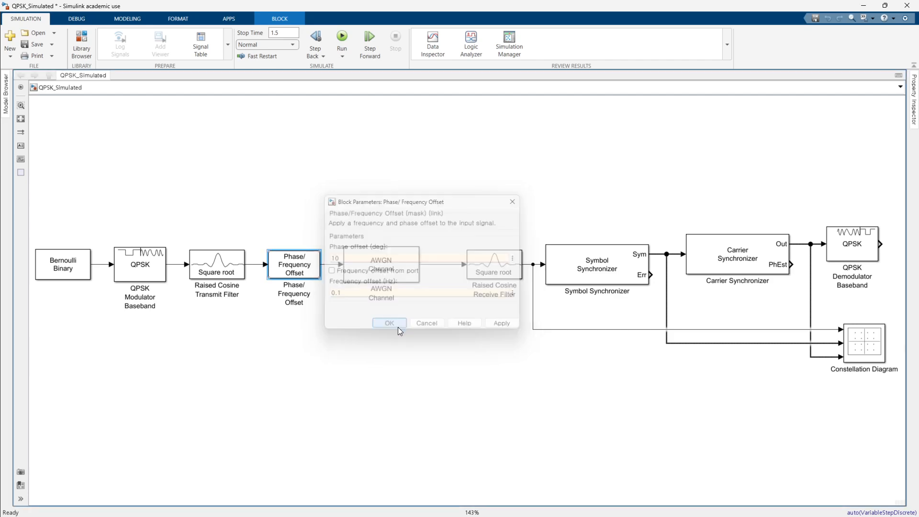
click(341, 37)
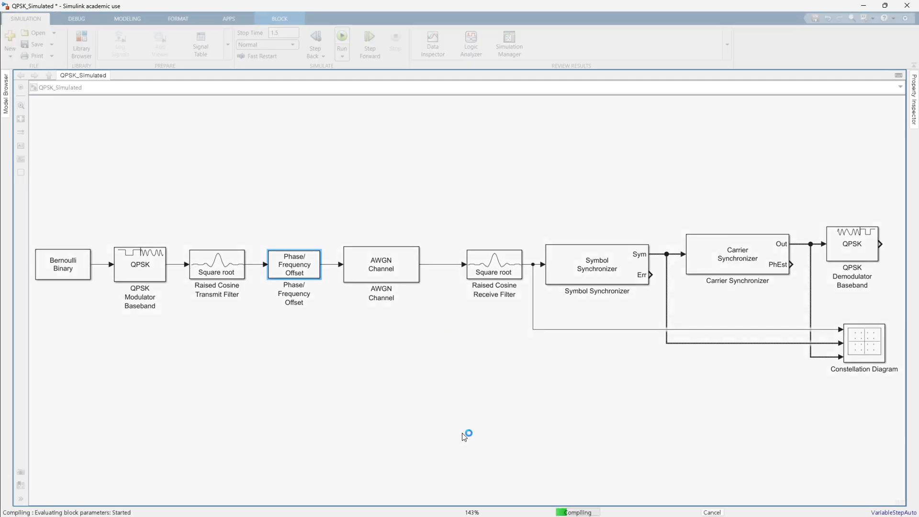